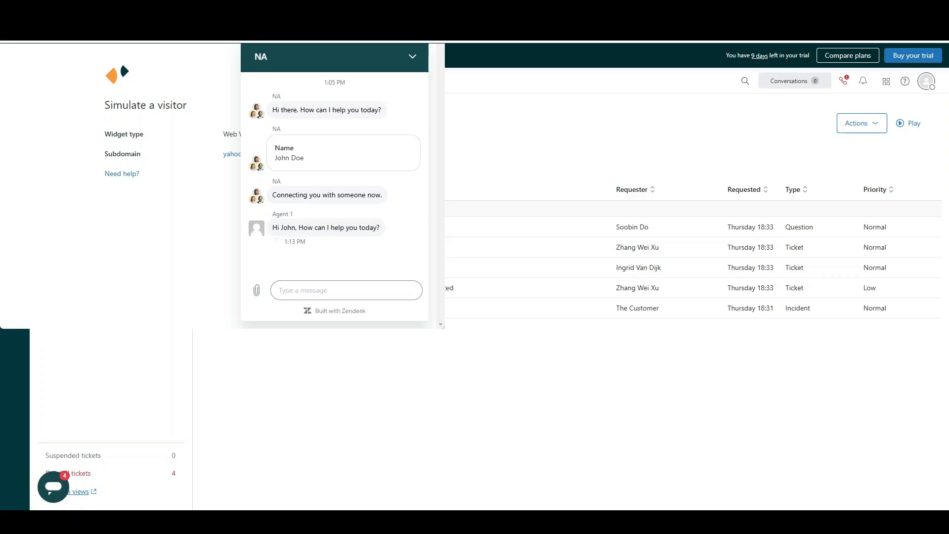
Start a visitor chat with the message "Hello" and submit the visitor's name in the form that follows.
left_click(365, 286)
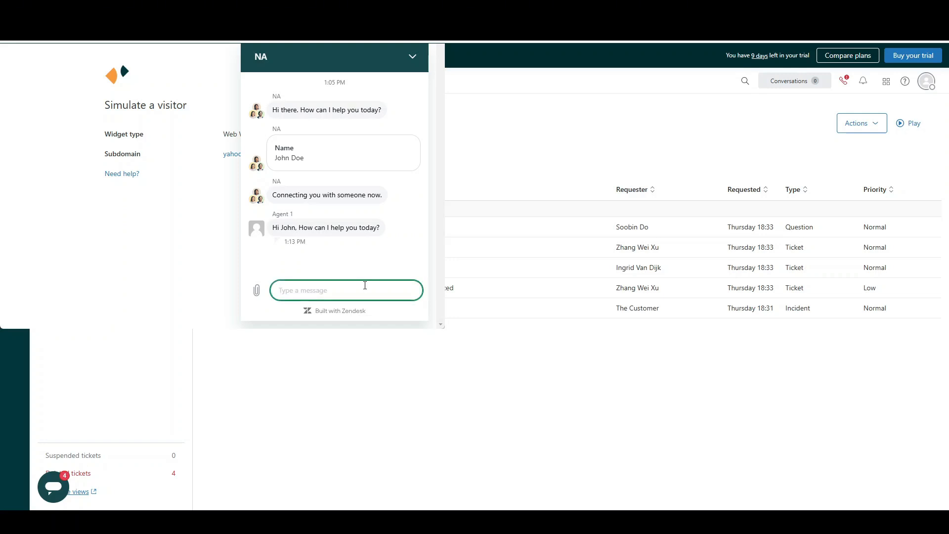
type("Hello")
key("Return")
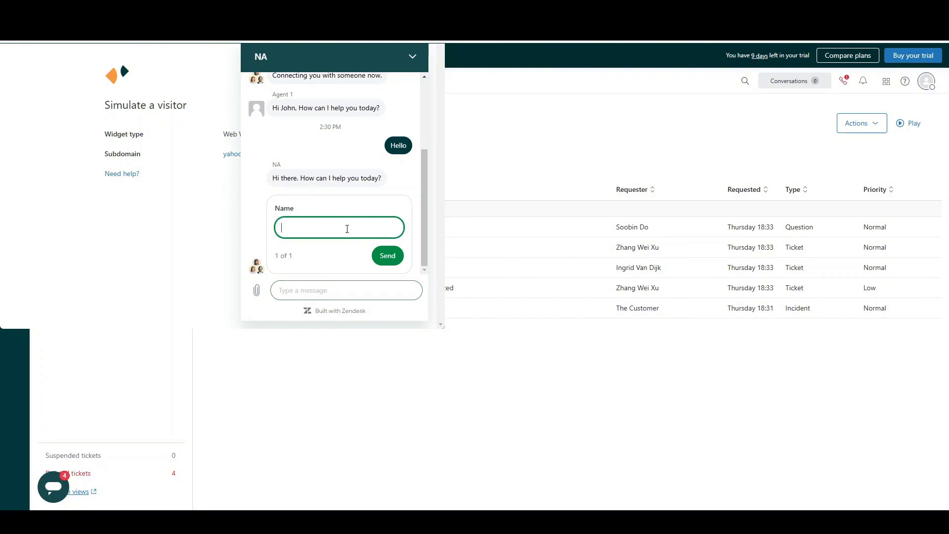
type("John Doe")
key("Return")
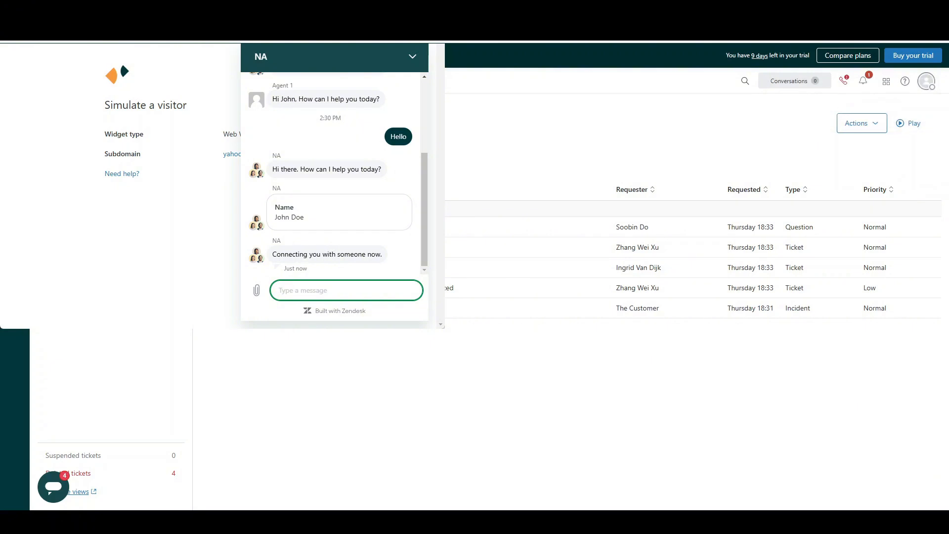
Switch to the agent workspace and open the newly created conversation ticket from the unsolved tickets view.
left_click(388, 9)
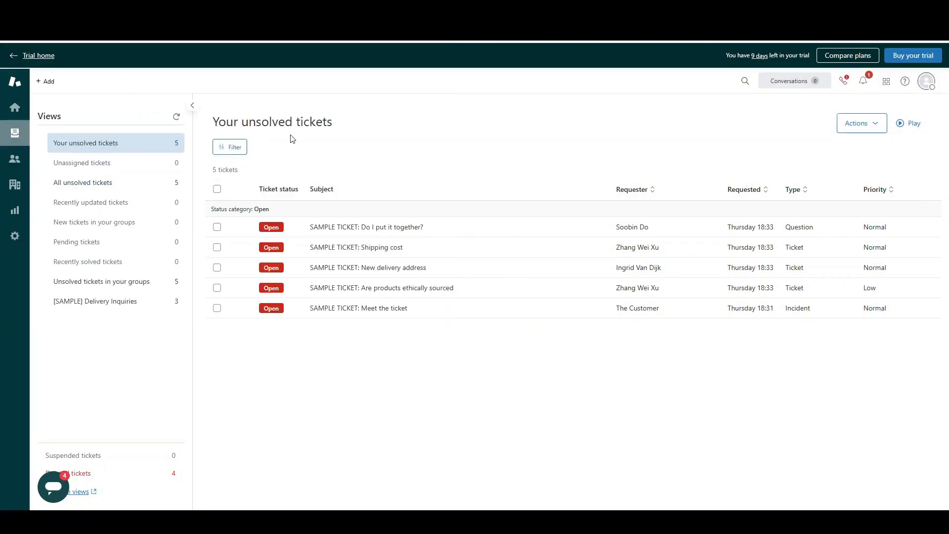
left_click(14, 137)
mouse_move(358, 219)
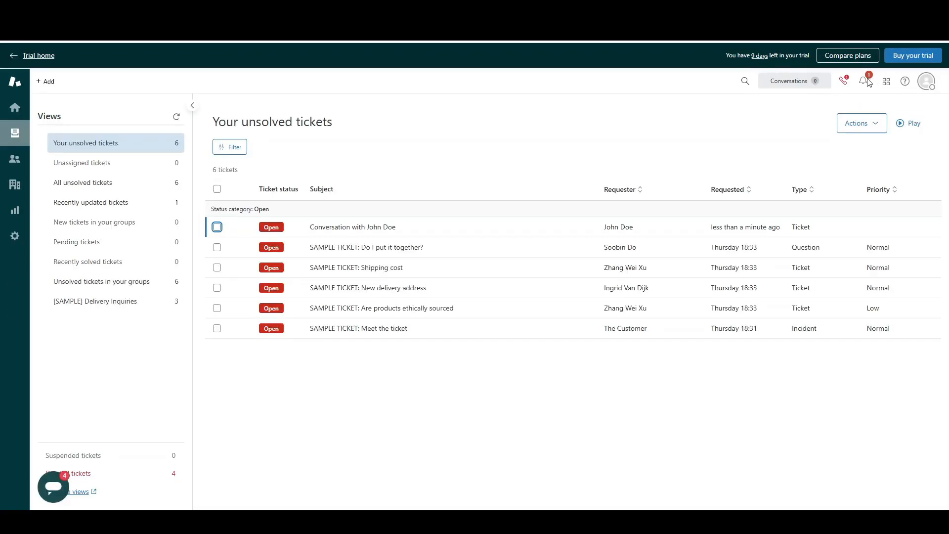
mouse_move(312, 232)
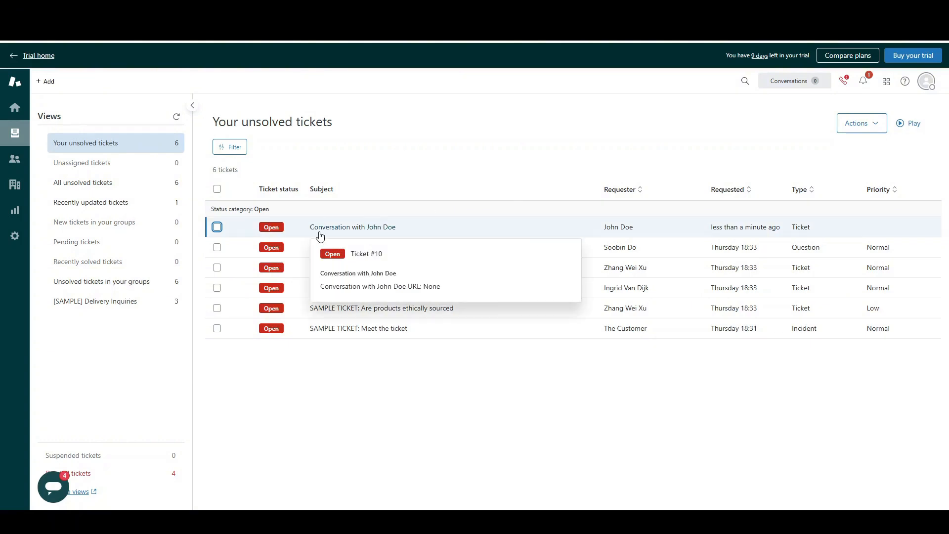
left_click(390, 227)
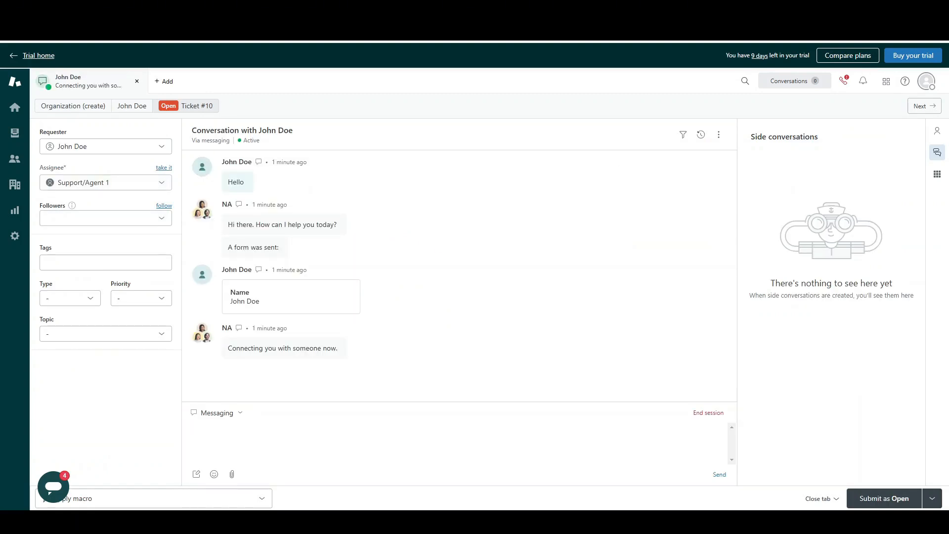
Reply to the customer as the agent, greeting them by first name with "Hey" and asking "How can I help you today?".
left_click(379, 438)
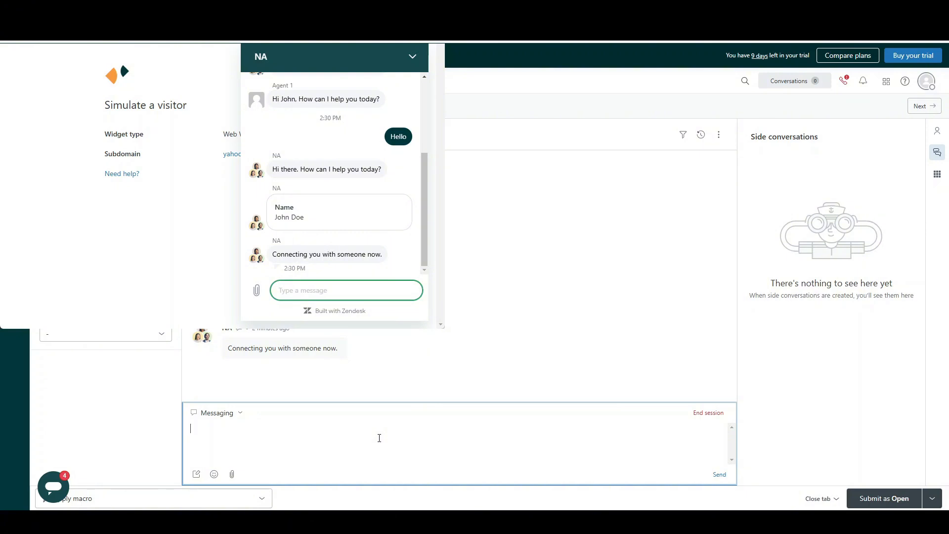
type("Hey John, How can I help you today?")
key("Return")
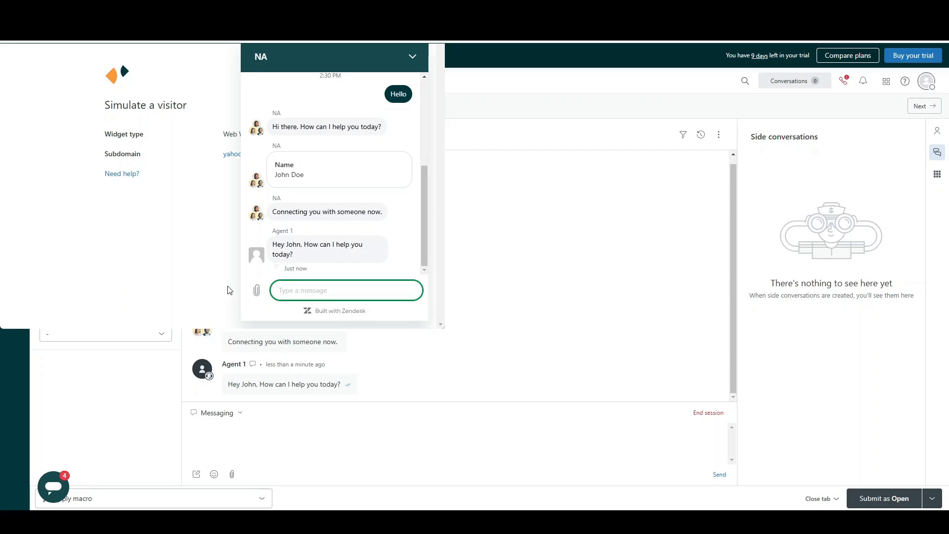
Send the visitor chat message "I have an account login issue and cannot login my account despite me resetting the password".
type("I hav")
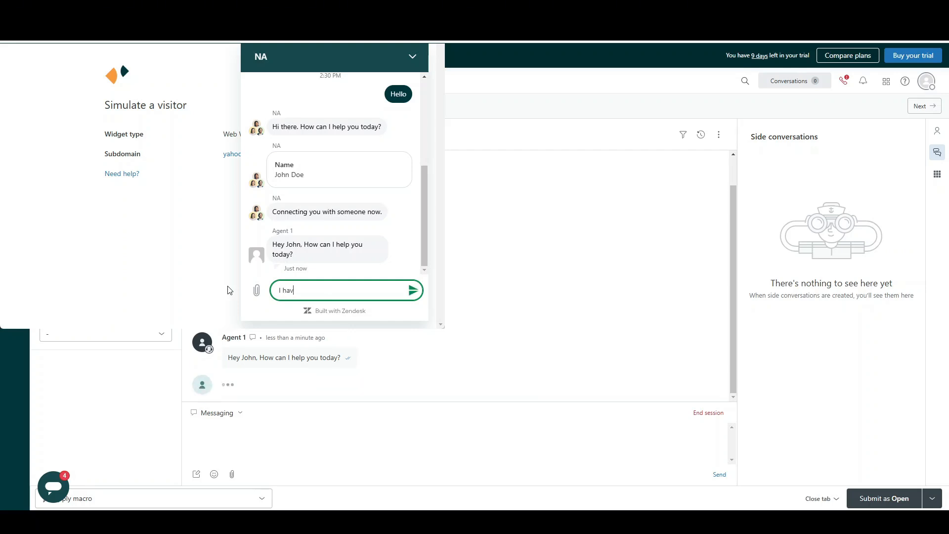
type("e an account login issue and cannot log")
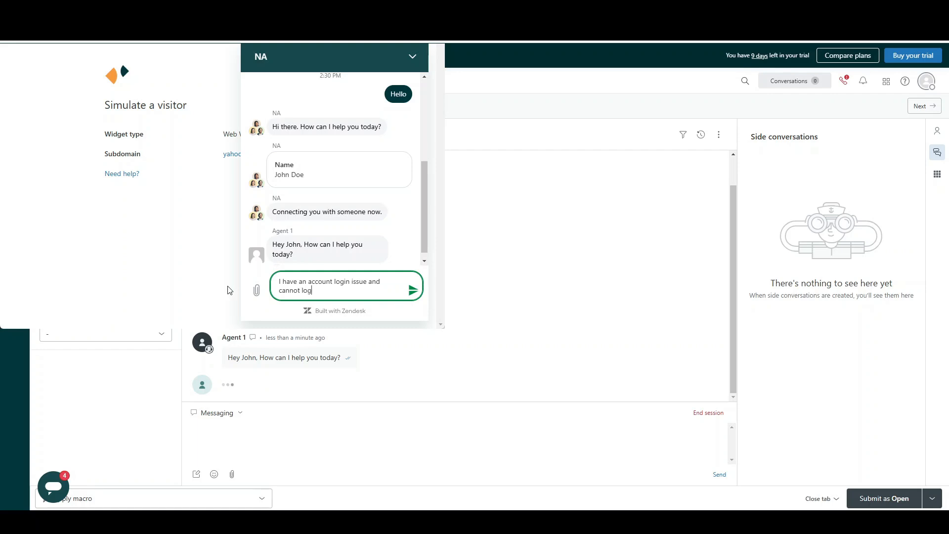
type("in my account despite ")
type("me")
type(" re")
type("se")
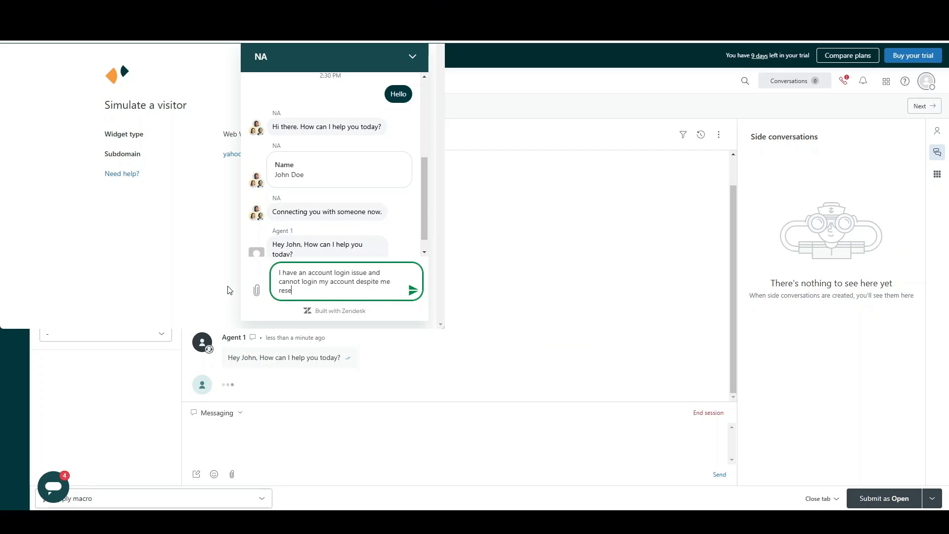
type("tting the pass")
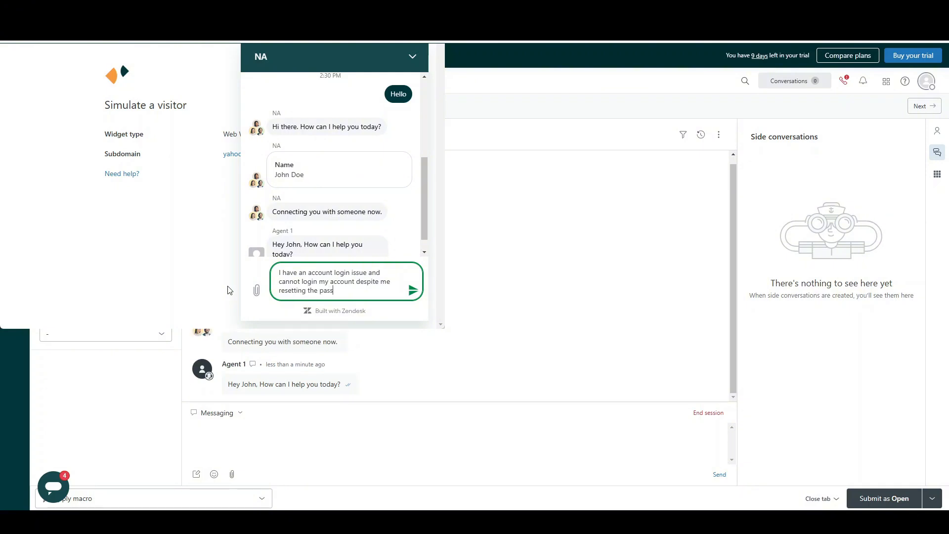
type("word")
key("Return")
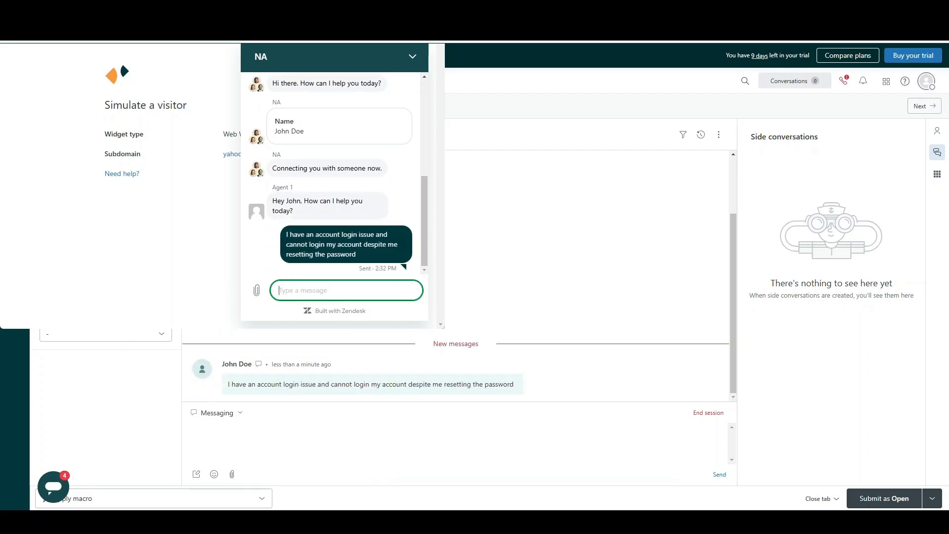
Return to the agent's ticket and set its priority to High, type to Problem and topic to Other.
key("alt+Tab")
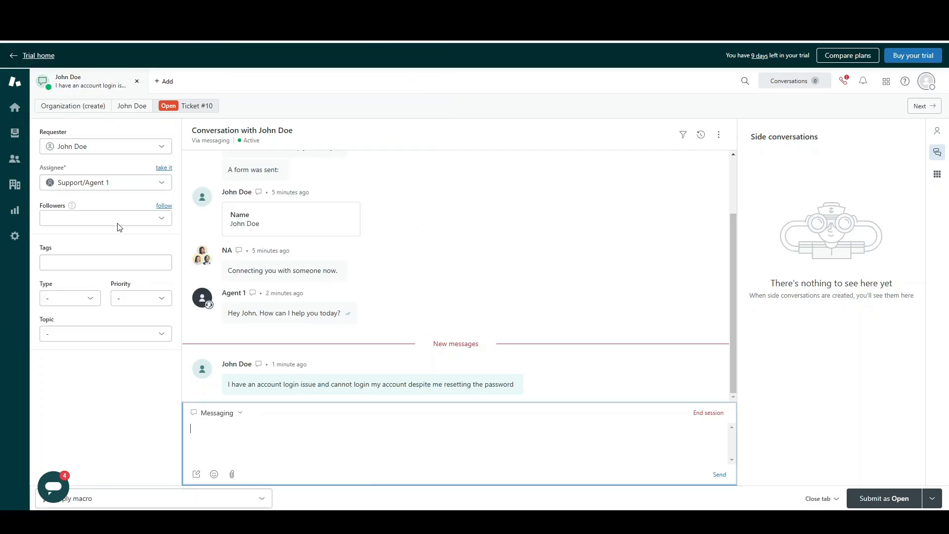
left_click(107, 265)
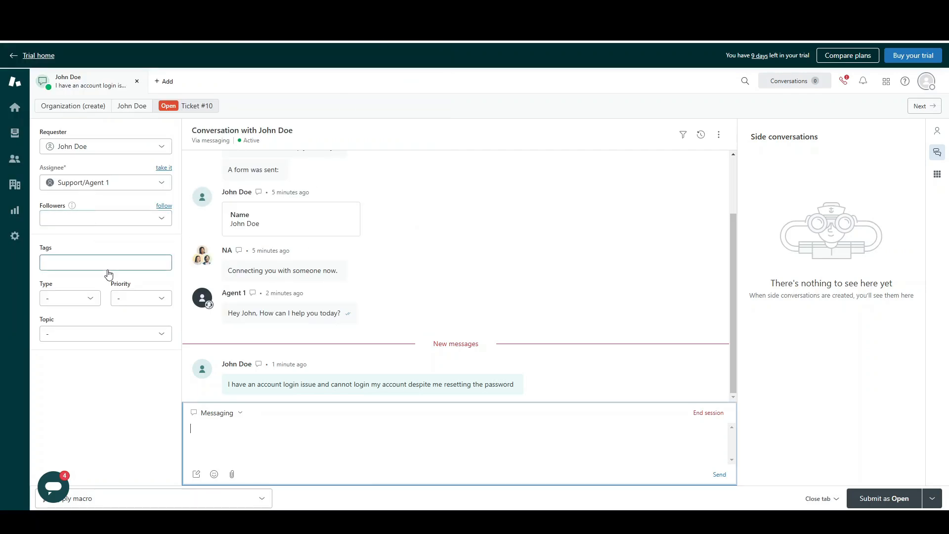
left_click(146, 298)
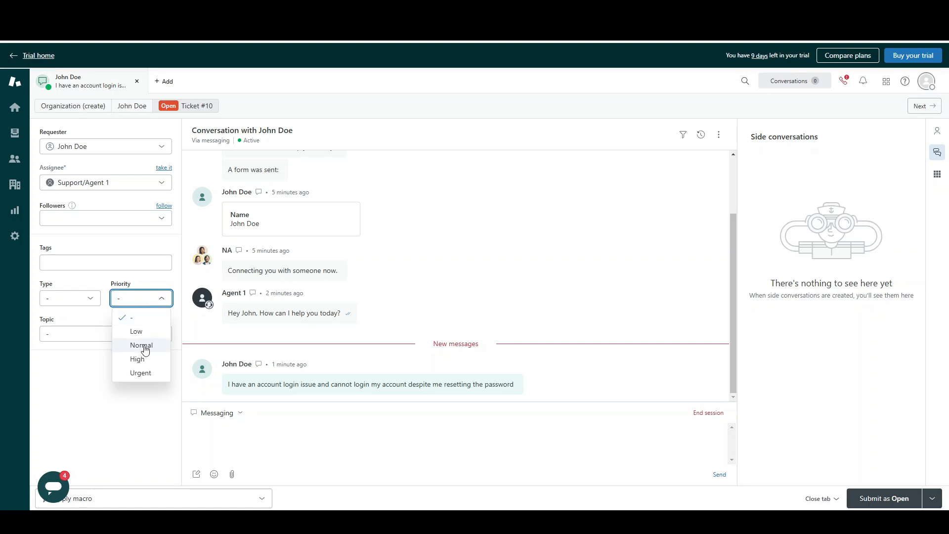
left_click(142, 359)
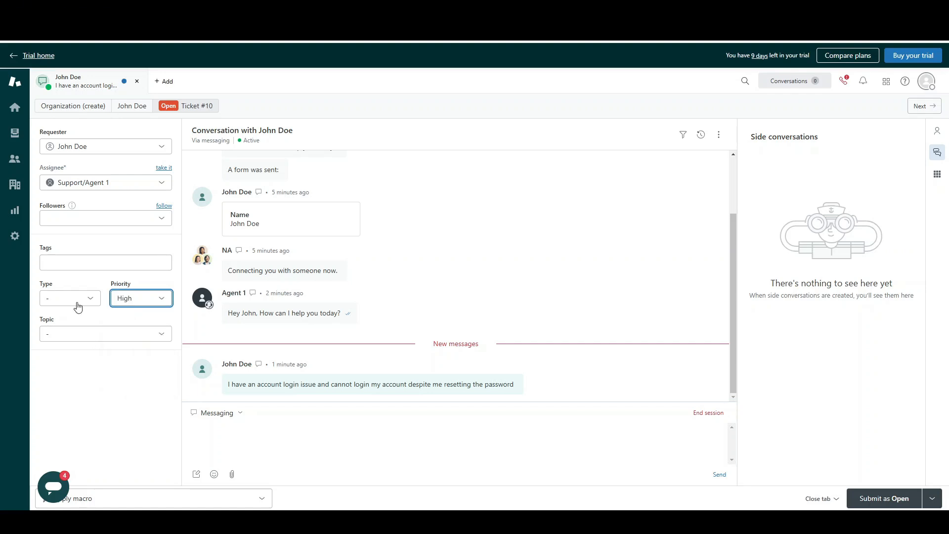
left_click(78, 299)
left_click(79, 359)
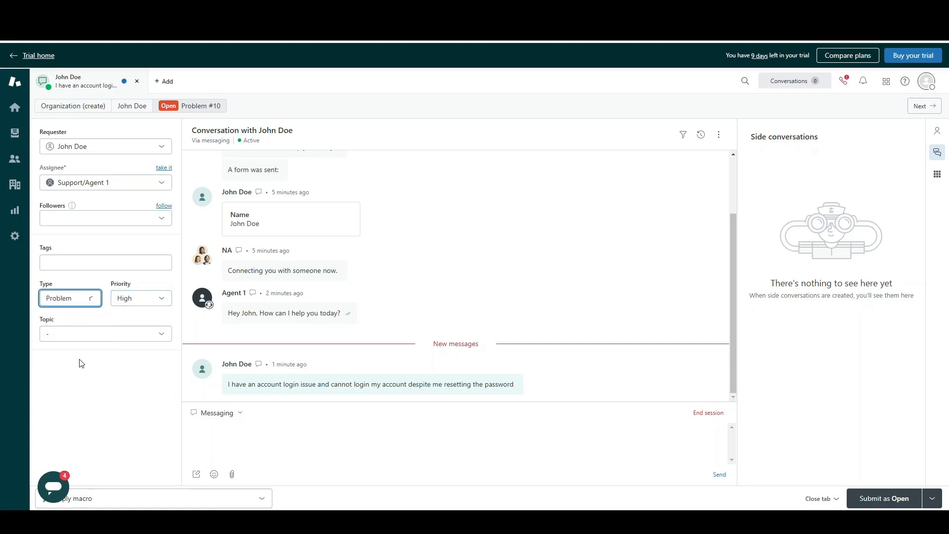
left_click(121, 340)
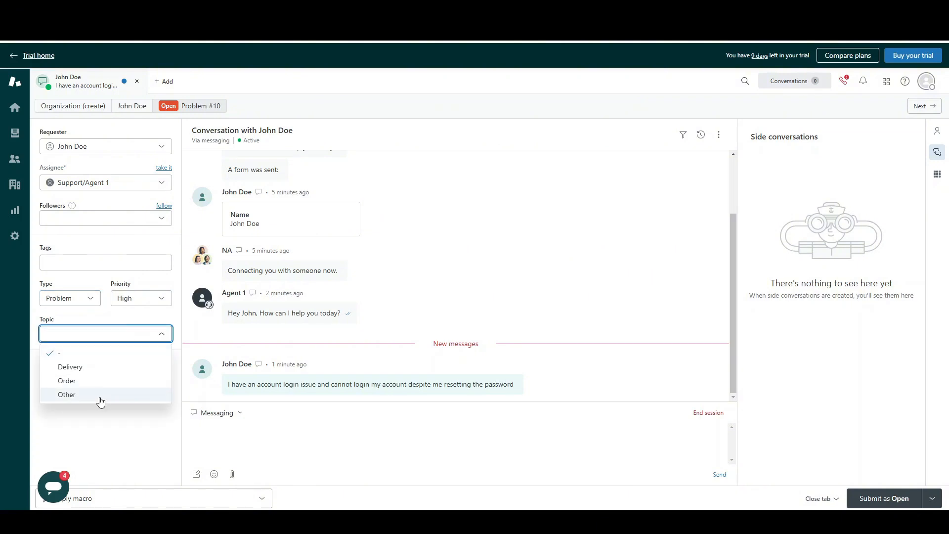
left_click(100, 396)
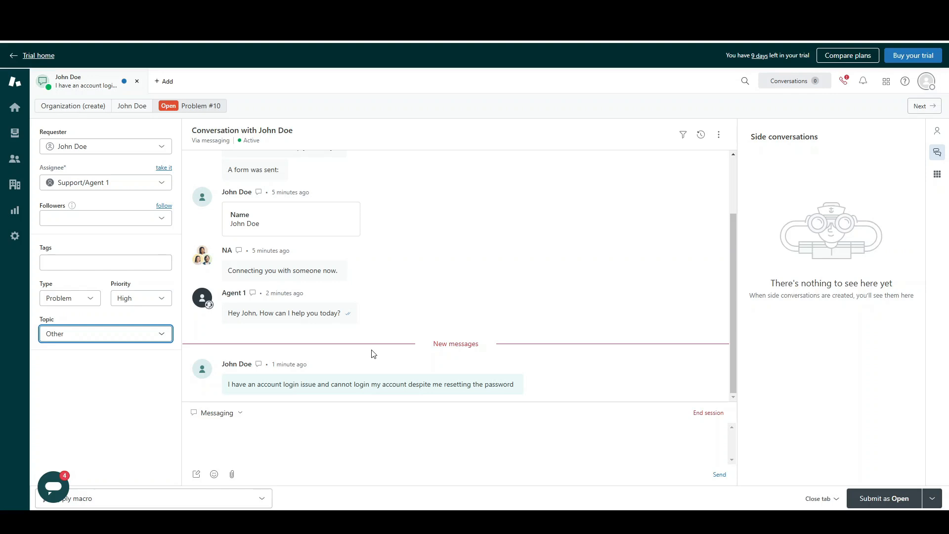
Switch the reply to an internal note and write "Customer attempted a password reset. Needs immediate support.".
left_click(324, 422)
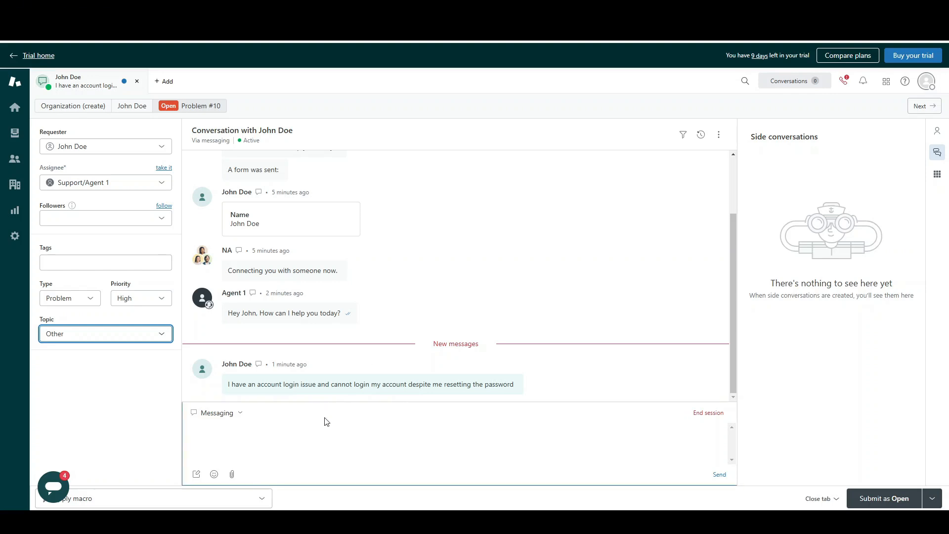
left_click(230, 418)
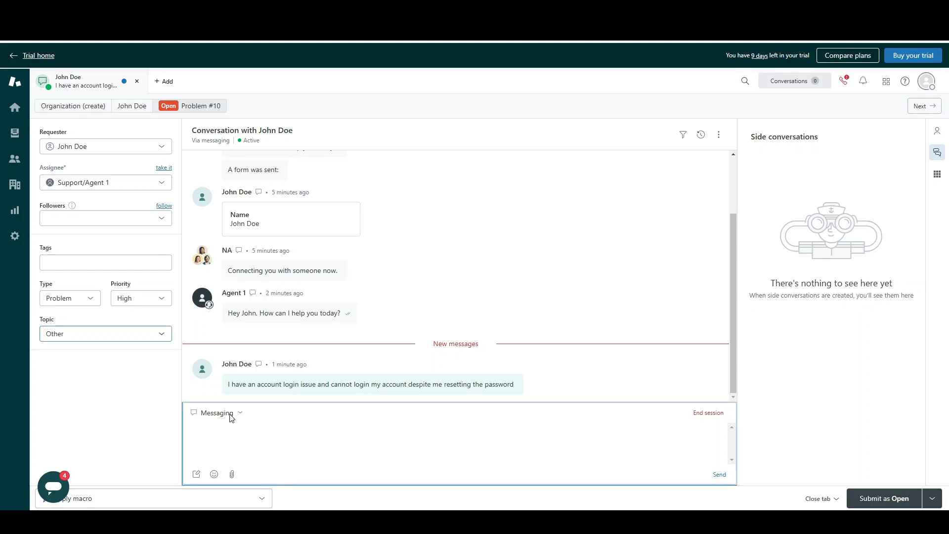
left_click(237, 392)
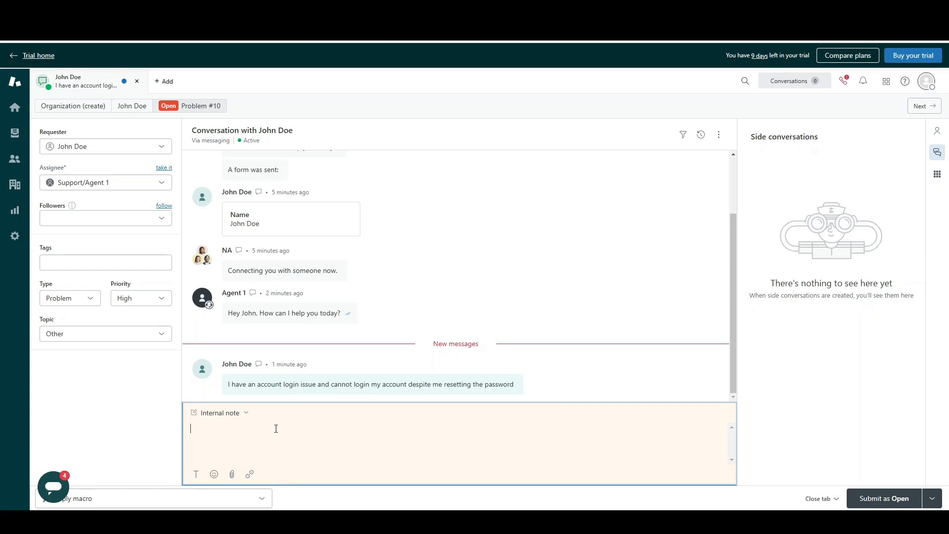
type("Customer attempoted")
key("BackSpace")
key("BackSpace")
key("BackSpace")
key("BackSpace")
key("BackSpace")
type("ted a")
type("password reset. Needs immediate su")
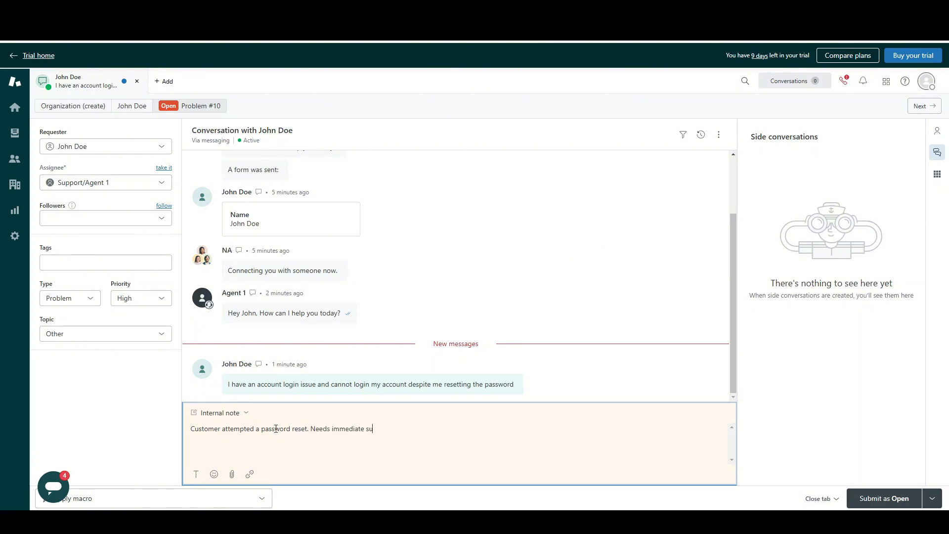
type("pport.")
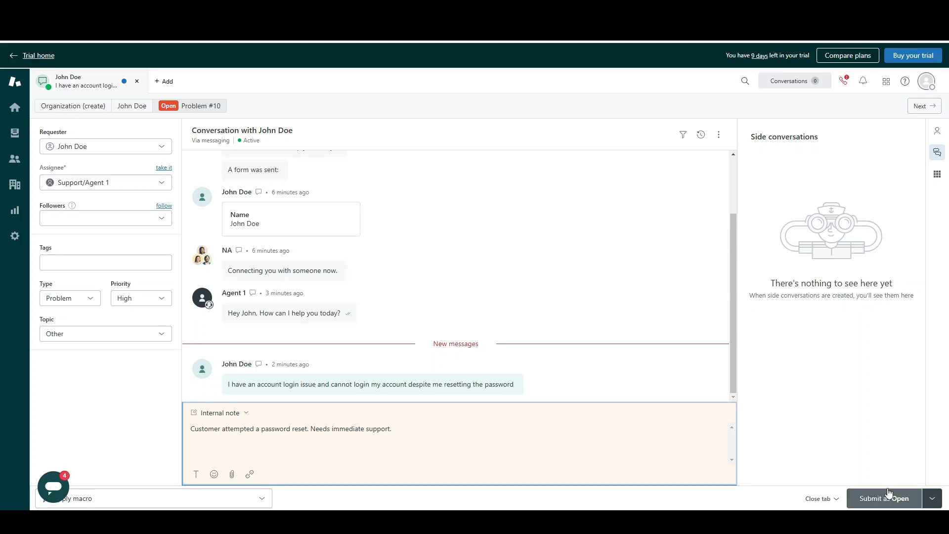
Submit the ticket as Pending and reopen it from the unsolved tickets list.
left_click(931, 499)
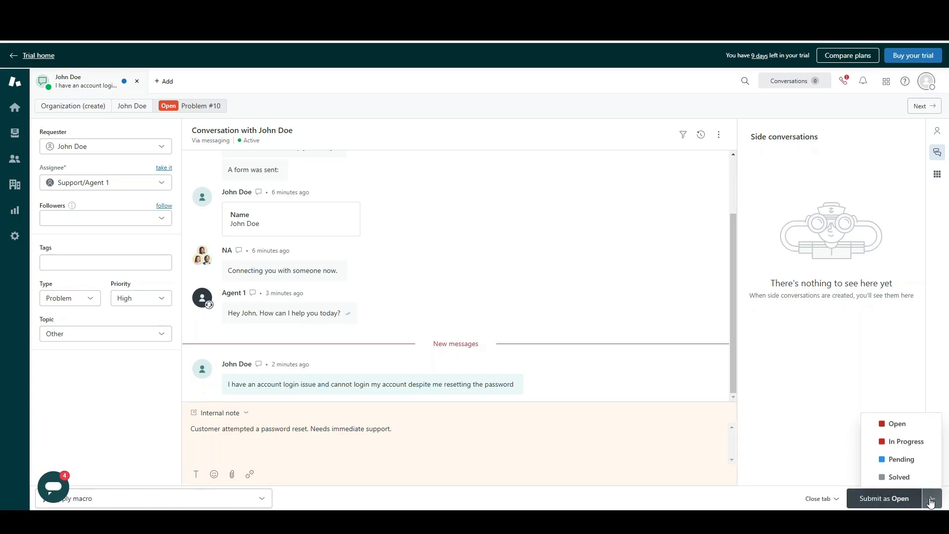
left_click(900, 457)
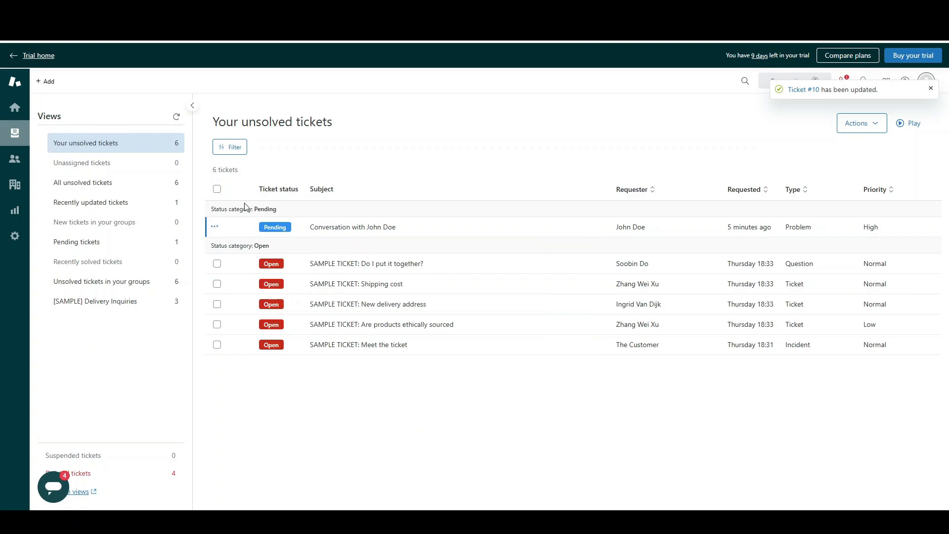
mouse_move(276, 234)
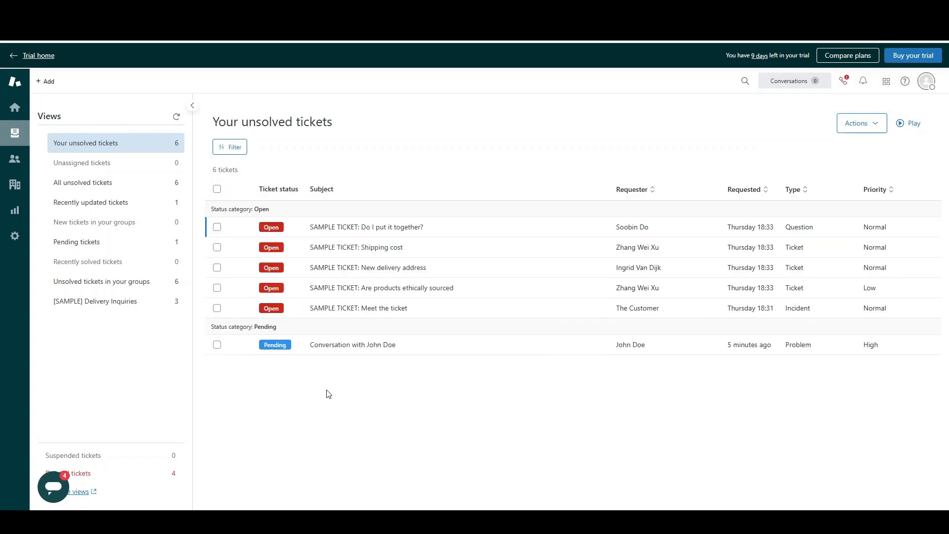
left_click(285, 346)
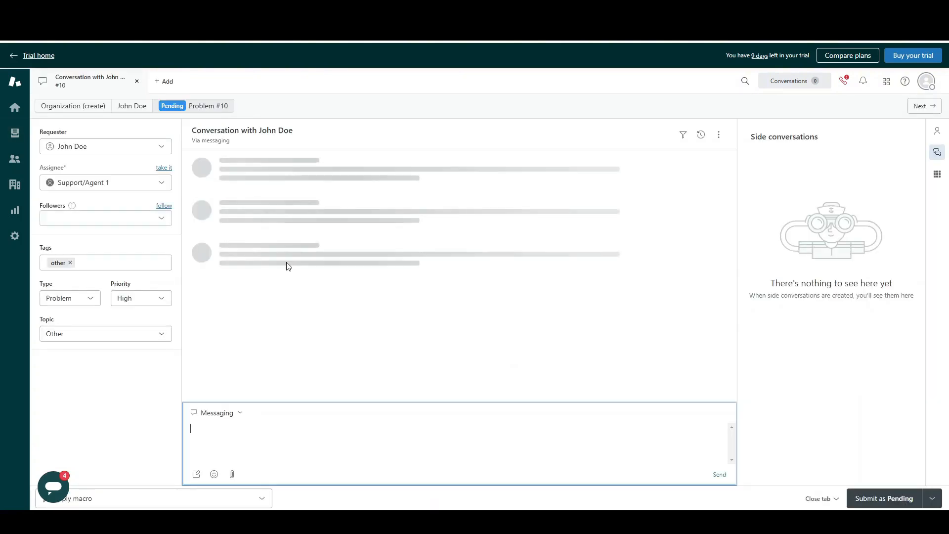